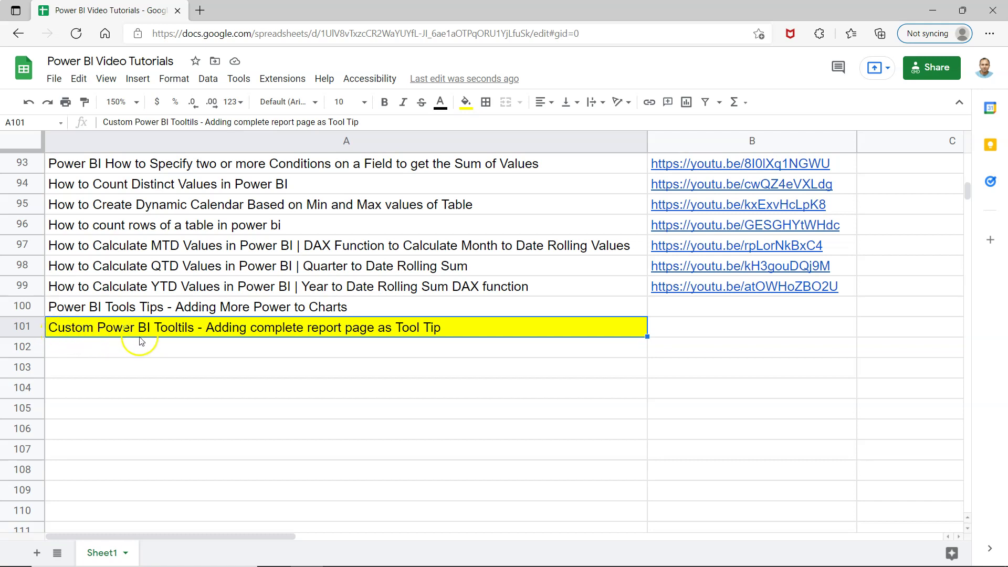
Fix the typo in cell A101 so 'Tooltils' reads 'Tooltips' in the title.
{"action": "double_click", "coordinate": [171, 331]}
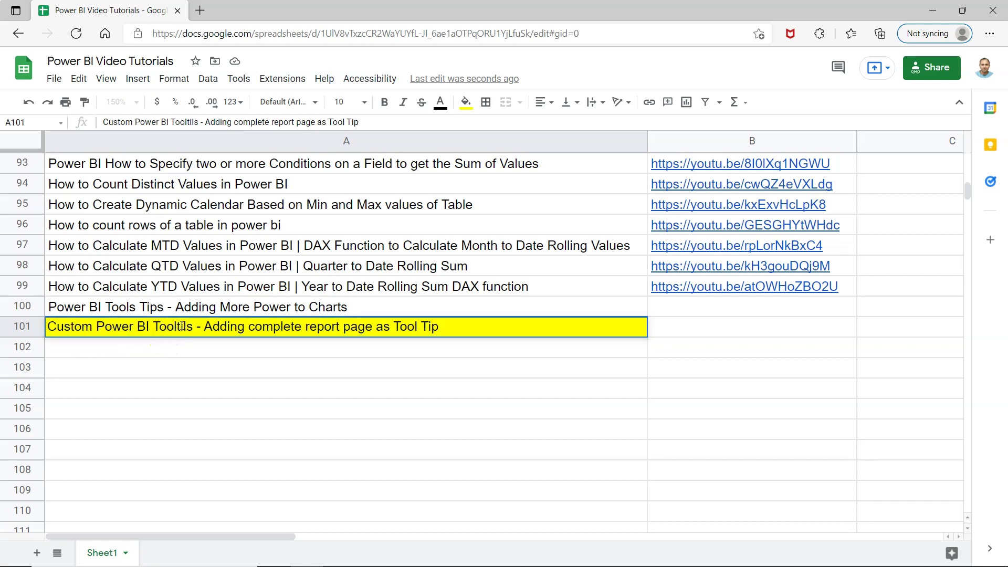
{"action": "left_click_drag", "start_coordinate": [182, 326], "coordinate": [253, 347]}
{"action": "key", "text": "Left"}
{"action": "key", "text": "BackSpace"}
{"action": "type", "text": "p"}
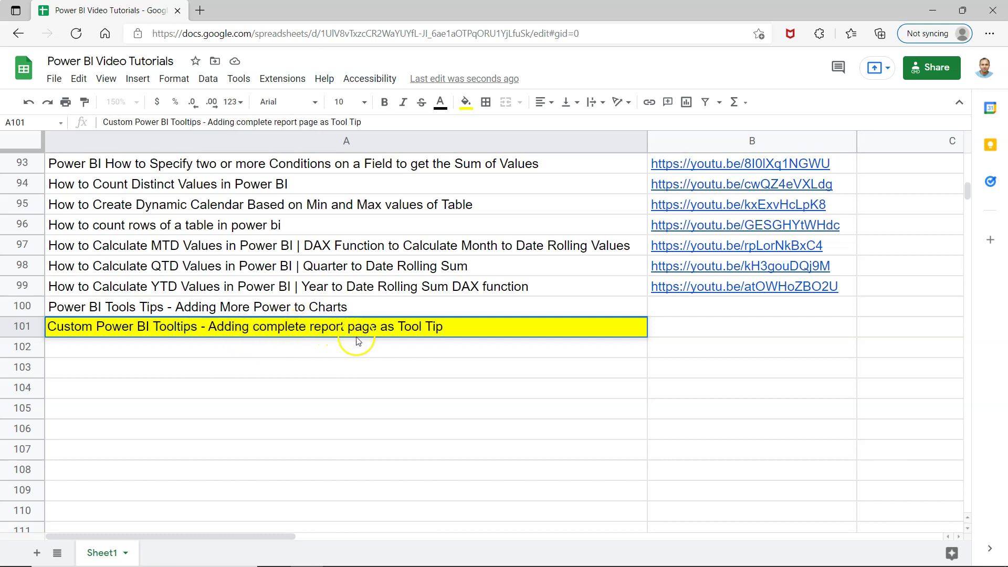
{"action": "left_click", "coordinate": [720, 327]}
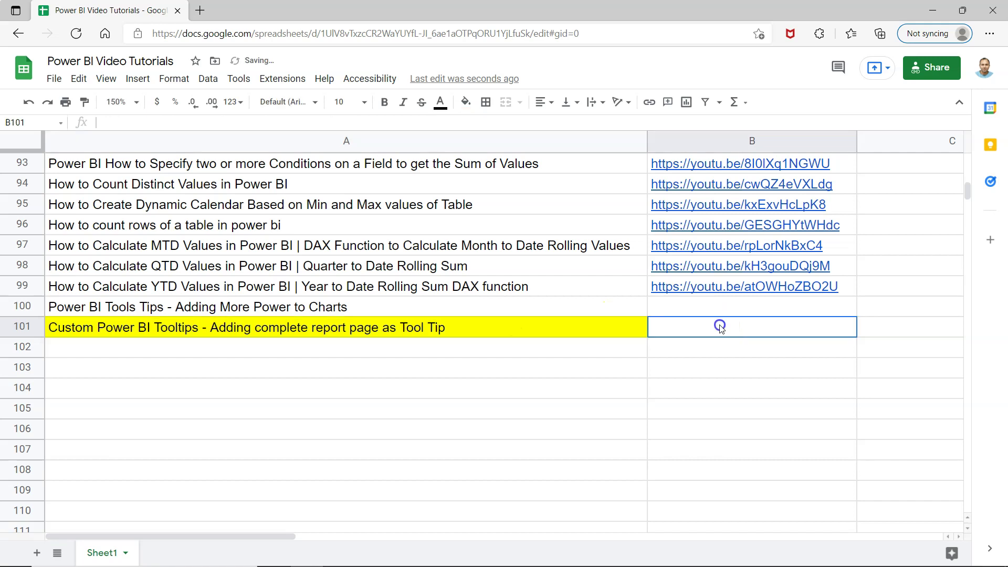
{"action": "left_click", "coordinate": [554, 327]}
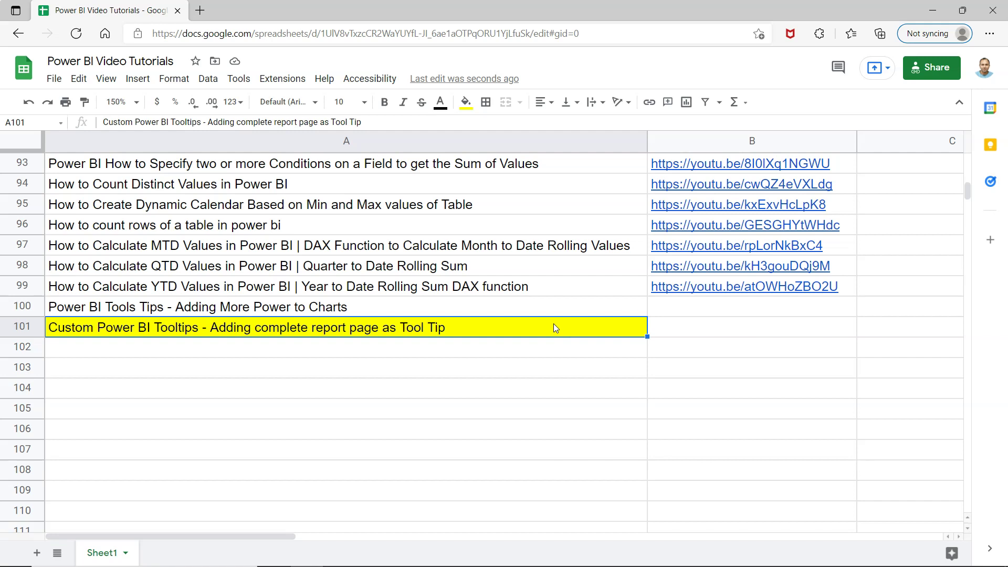
{"action": "left_click", "coordinate": [521, 328]}
{"action": "scroll", "coordinate": [519, 323], "scroll_direction": "up", "scroll_amount": 3}
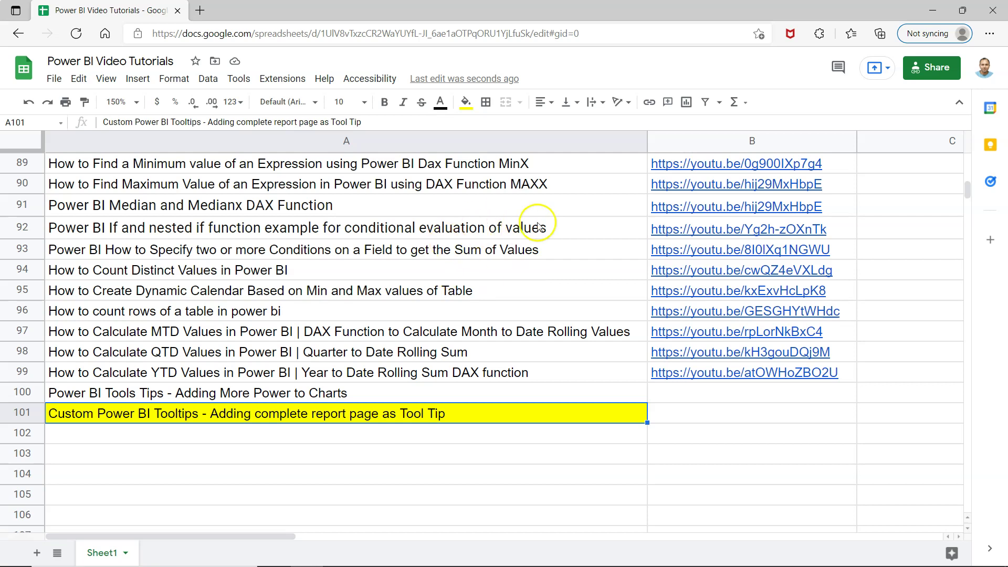
{"action": "mouse_move", "coordinate": [741, 215]}
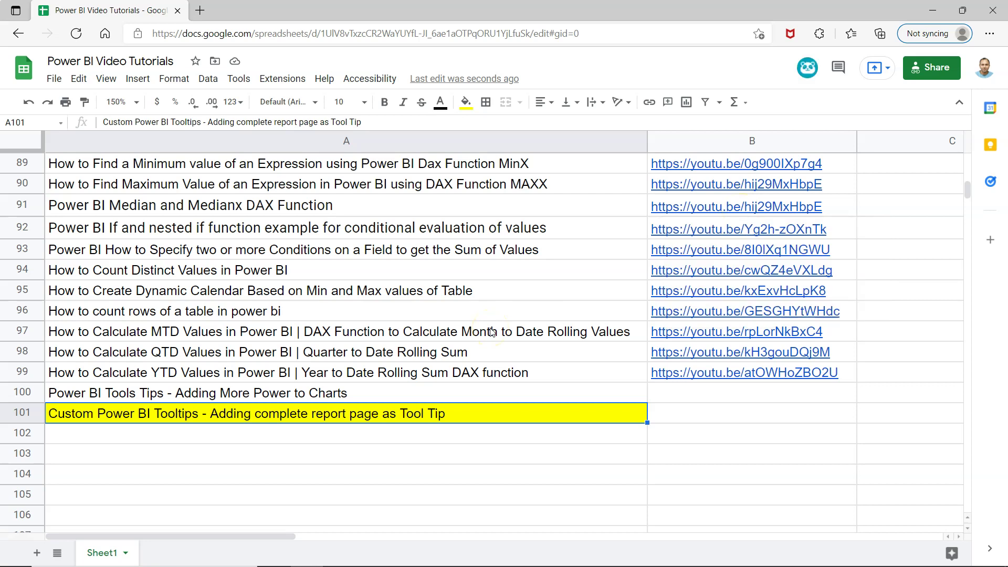
In Power BI, view the default tooltips on the Sales by Sub-Category bars and select the chart.
{"action": "key", "text": "alt+Tab"}
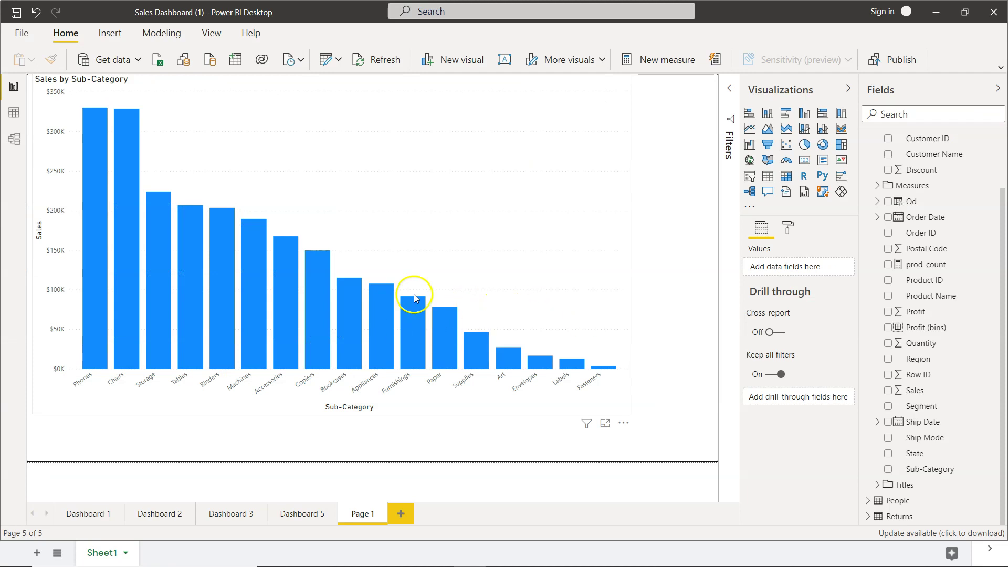
{"action": "mouse_move", "coordinate": [420, 314]}
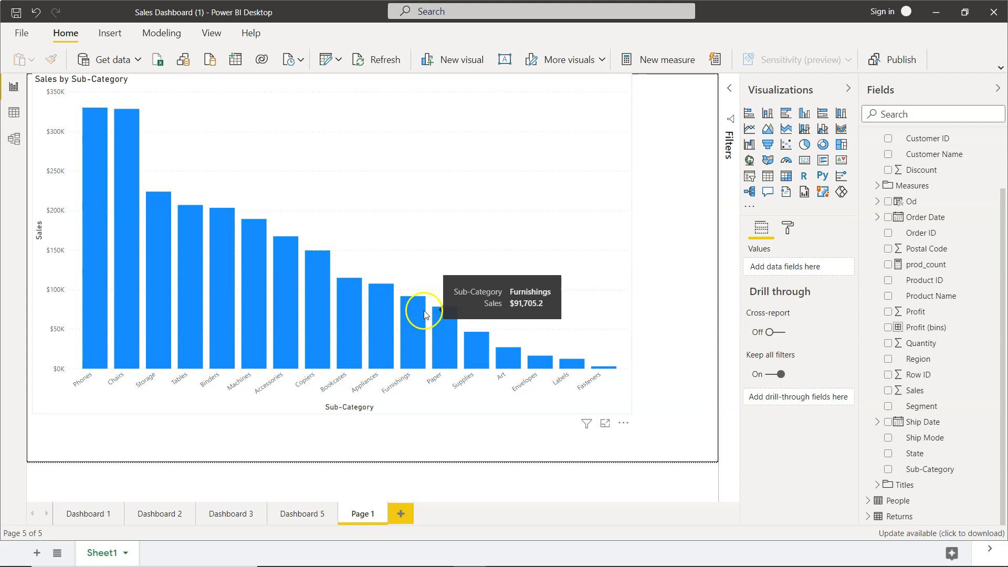
{"action": "mouse_move", "coordinate": [240, 245]}
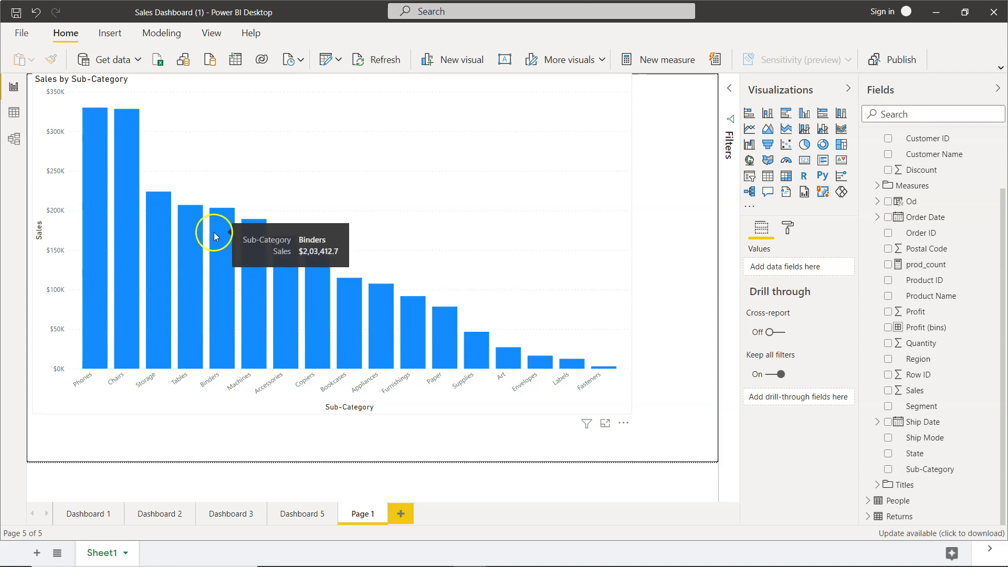
{"action": "mouse_move", "coordinate": [382, 337]}
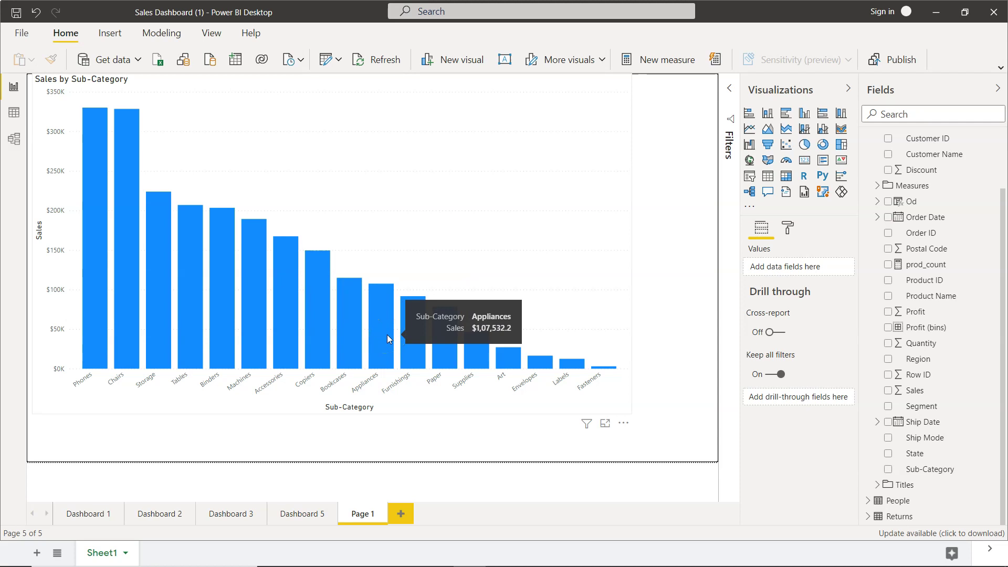
{"action": "left_click", "coordinate": [504, 245]}
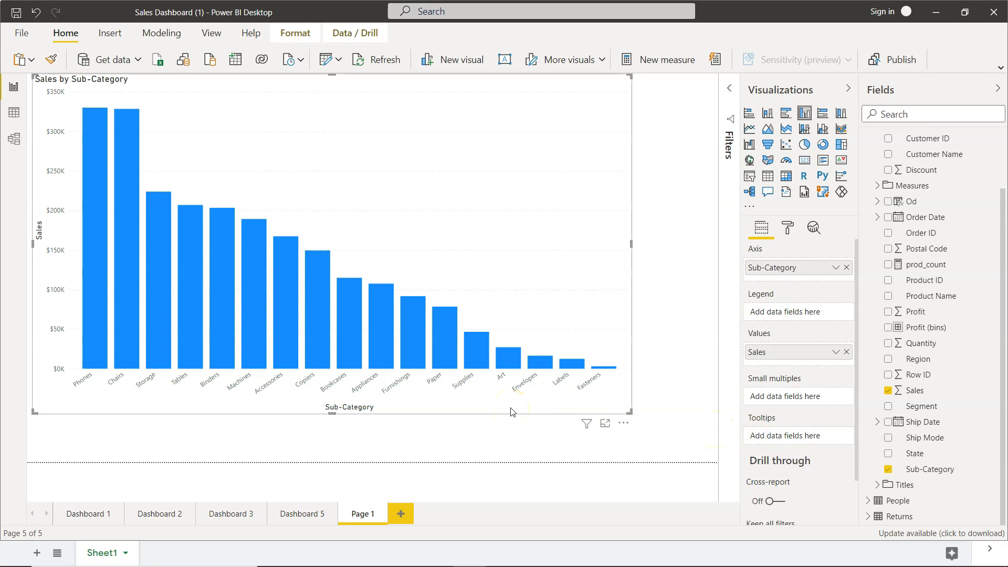
{"action": "mouse_move", "coordinate": [450, 339]}
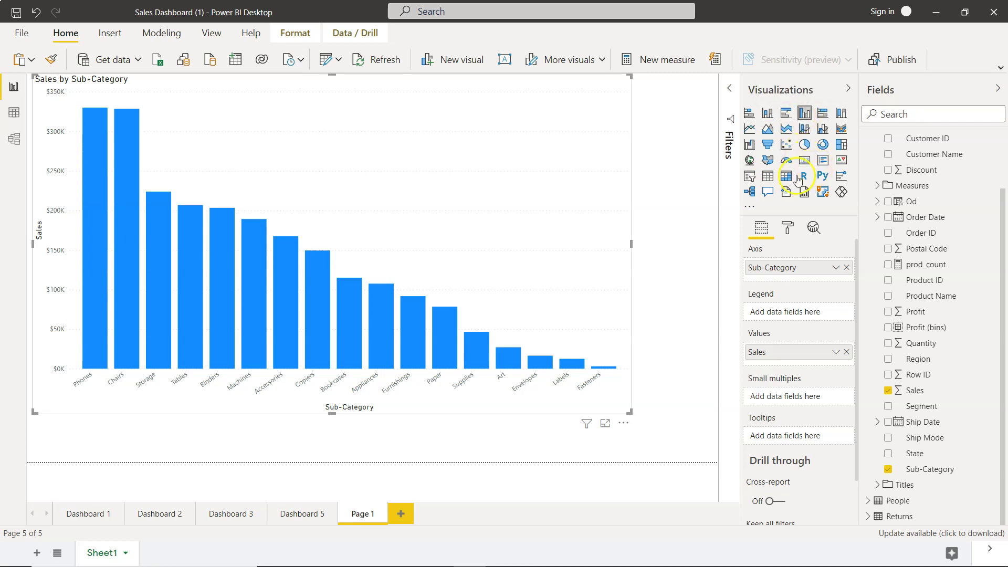
Add a new blank report page and rename it ToolTip.
{"action": "left_click", "coordinate": [401, 515]}
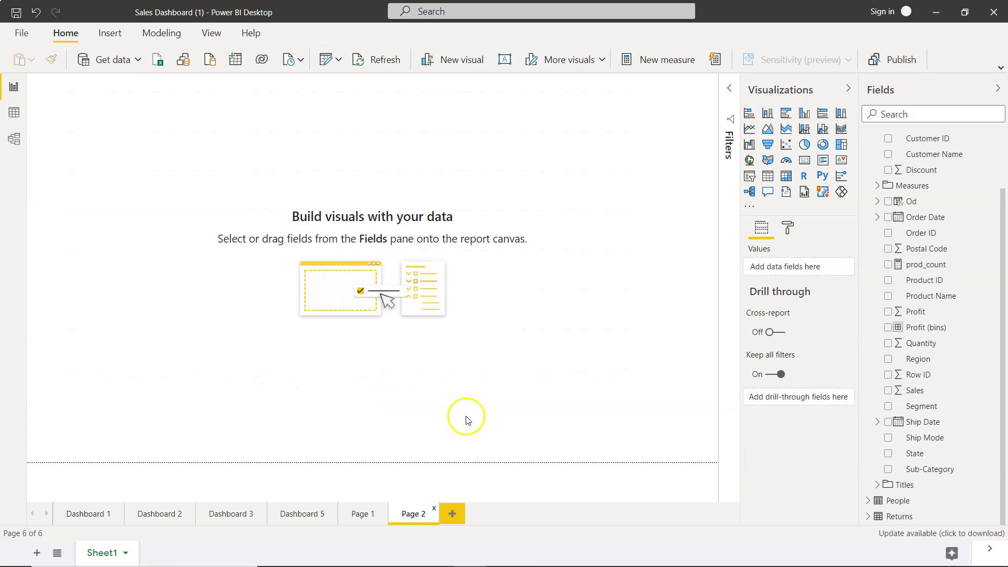
{"action": "double_click", "coordinate": [414, 515]}
{"action": "type", "text": "TopIT"}
{"action": "type", "text": "ip"}
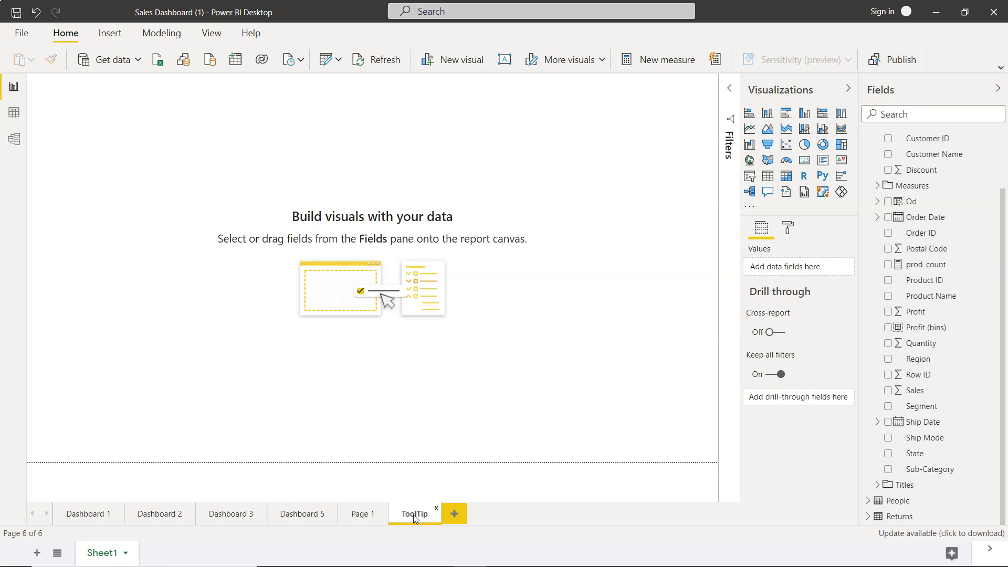
{"action": "left_click", "coordinate": [420, 518]}
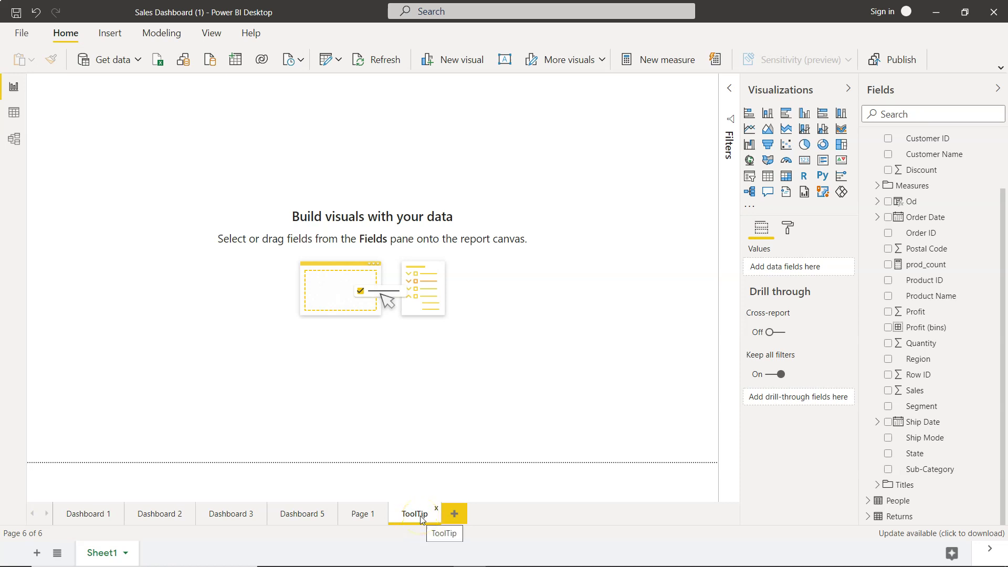
Switch the page's Tooltip option On under Format > Page information.
{"action": "left_click", "coordinate": [472, 369]}
{"action": "left_click", "coordinate": [588, 368]}
{"action": "left_click", "coordinate": [543, 360]}
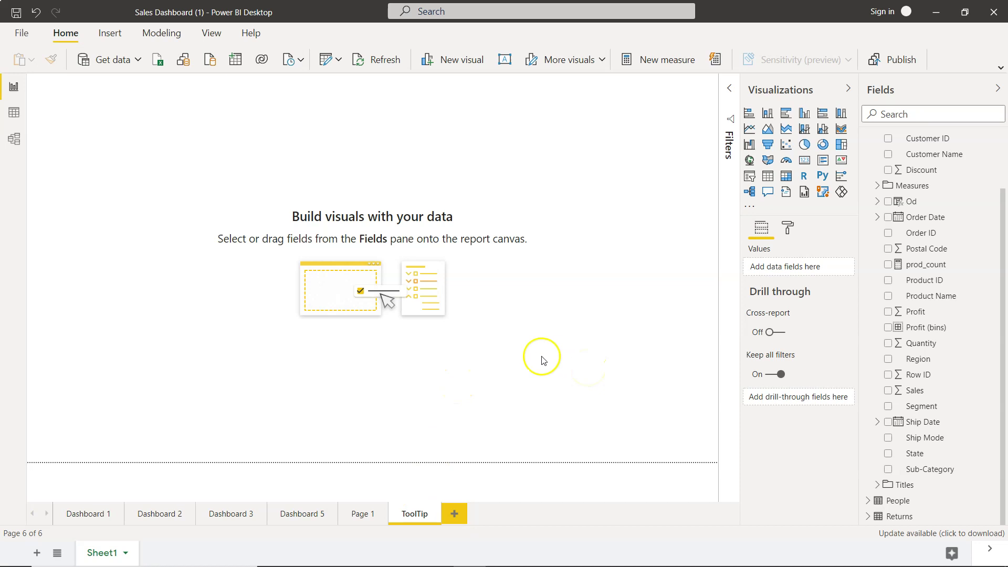
{"action": "left_click", "coordinate": [787, 231]}
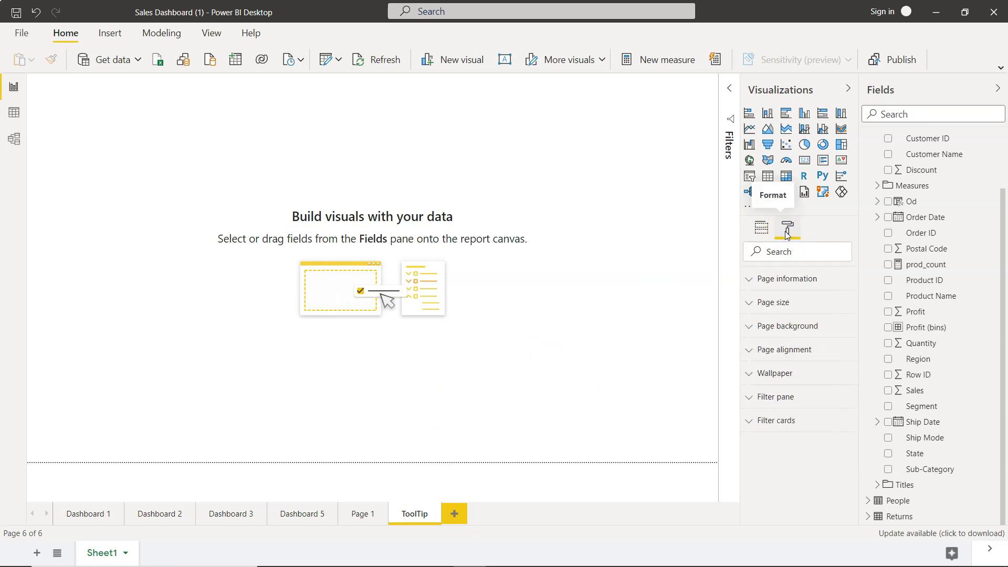
{"action": "left_click", "coordinate": [755, 279]}
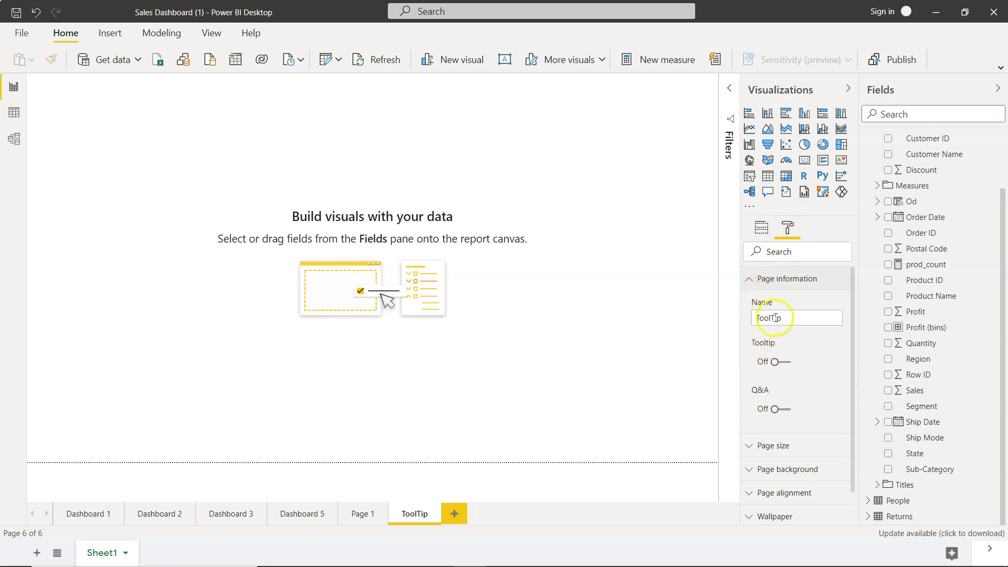
{"action": "left_click", "coordinate": [781, 365]}
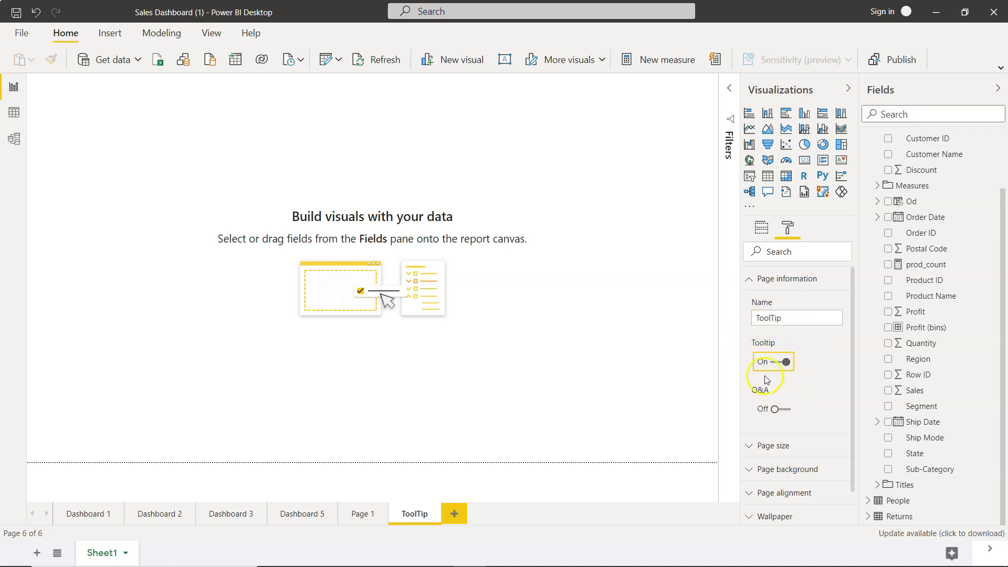
Set the ToolTip page's Page size type to Tooltip (320 × 240).
{"action": "left_click", "coordinate": [750, 448]}
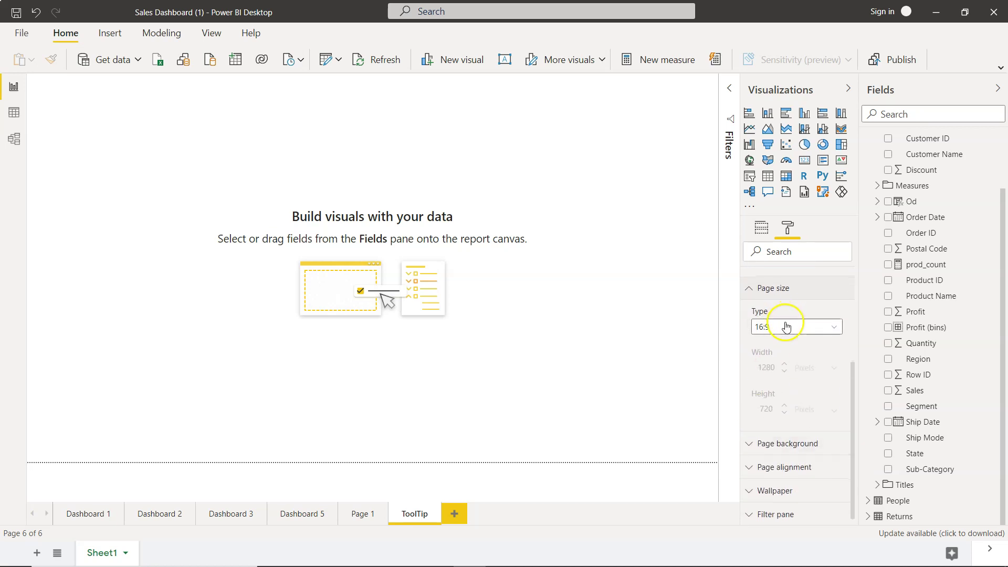
{"action": "left_click", "coordinate": [782, 328]}
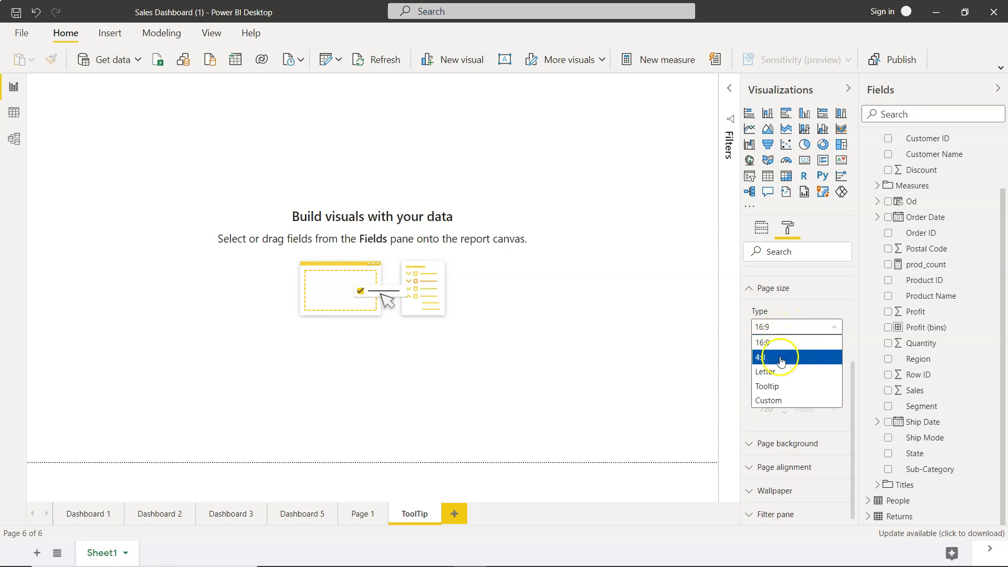
{"action": "left_click", "coordinate": [788, 389]}
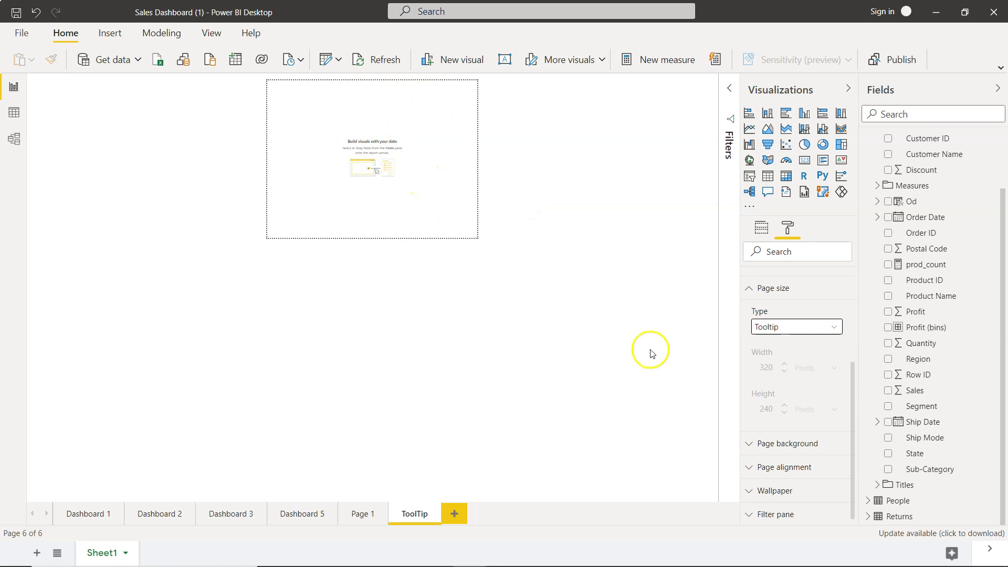
{"action": "left_click", "coordinate": [779, 330]}
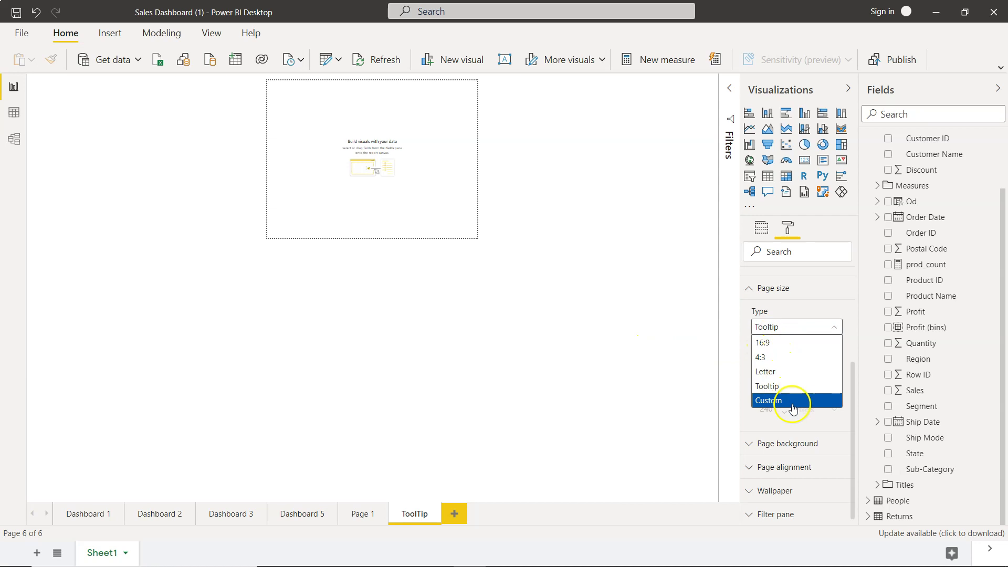
{"action": "left_click", "coordinate": [844, 315]}
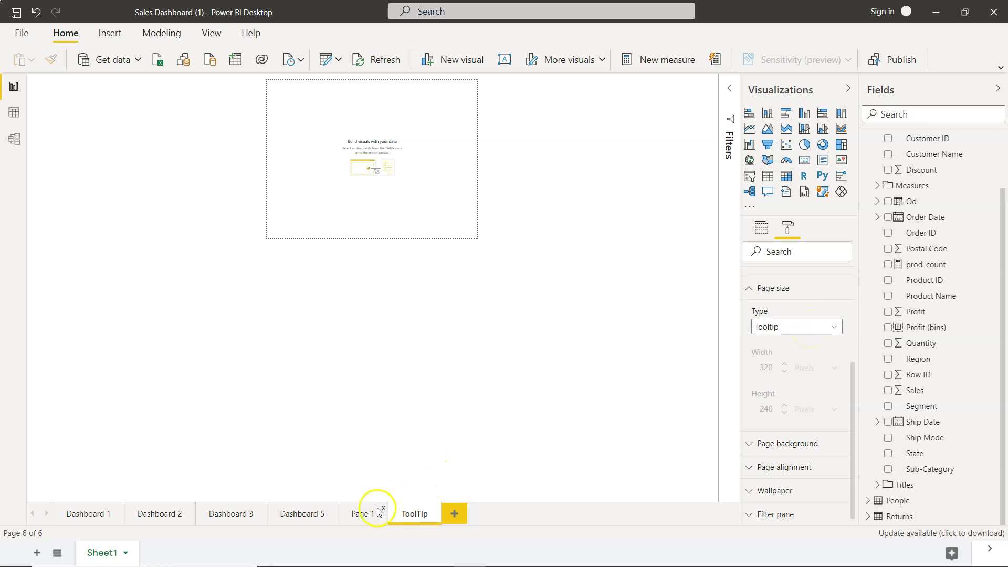
{"action": "left_click", "coordinate": [362, 518]}
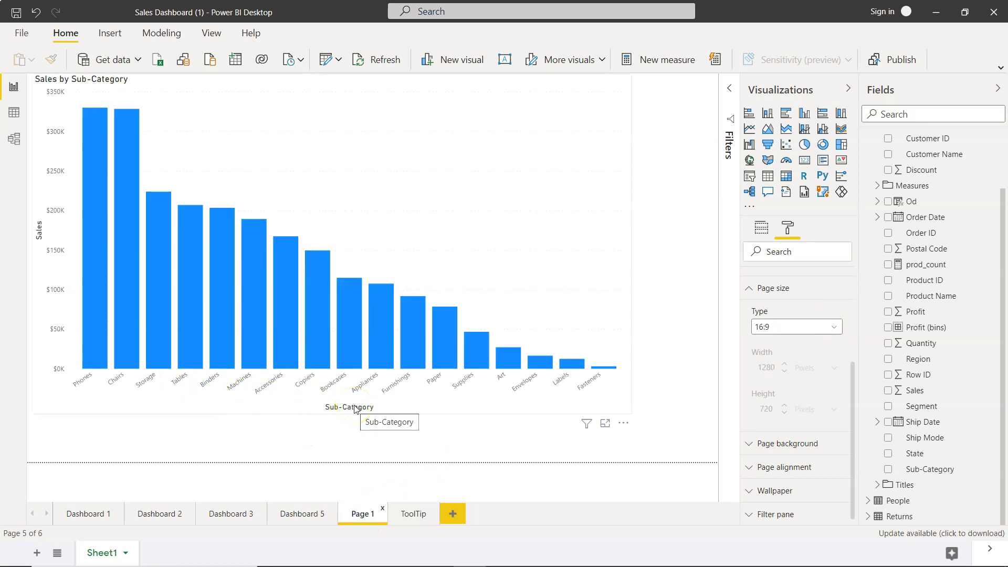
{"action": "mouse_move", "coordinate": [382, 324]}
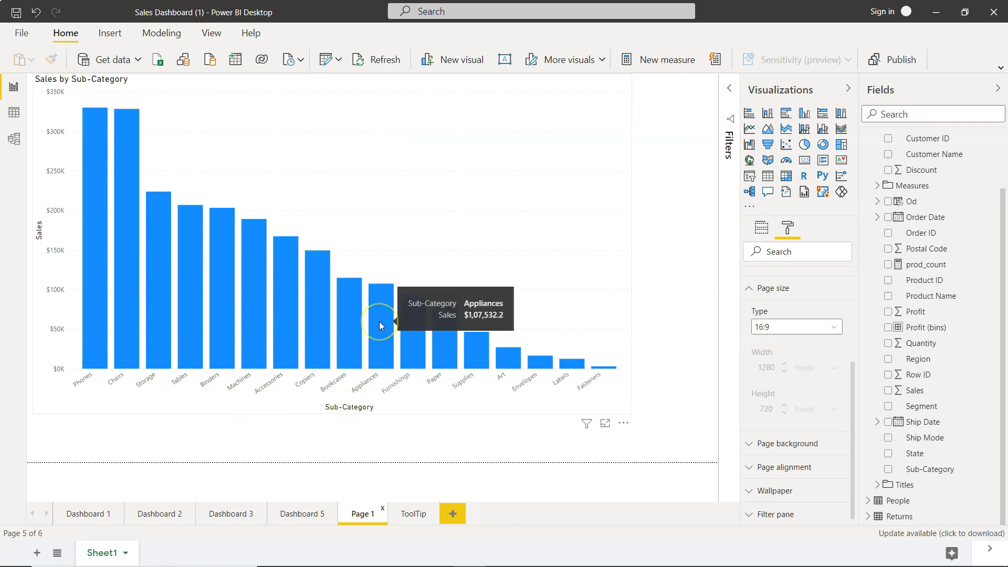
{"action": "left_click", "coordinate": [930, 413]}
On the ToolTip page, add a table visual with Segment and Sales columns.
{"action": "left_click", "coordinate": [408, 518]}
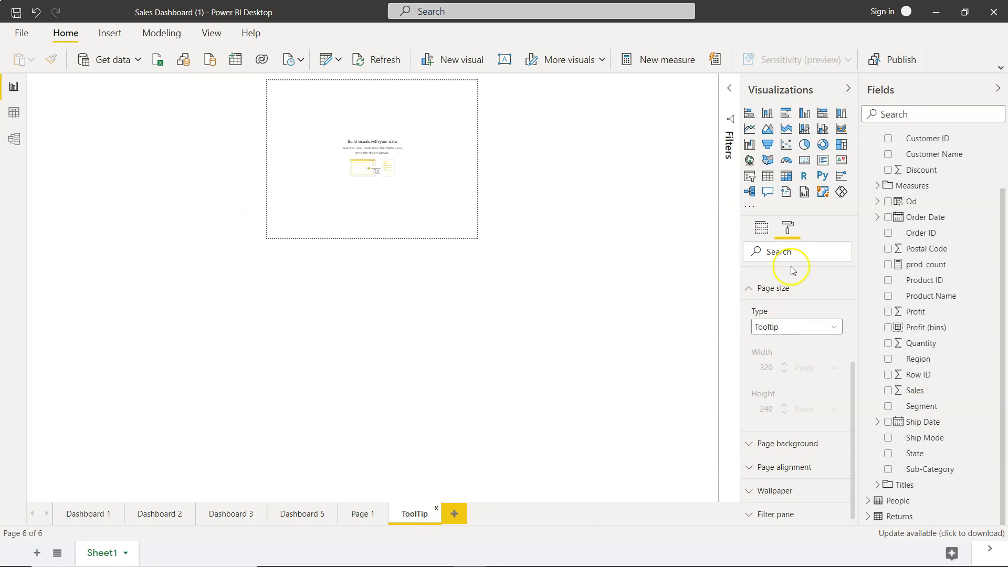
{"action": "left_click", "coordinate": [769, 181]}
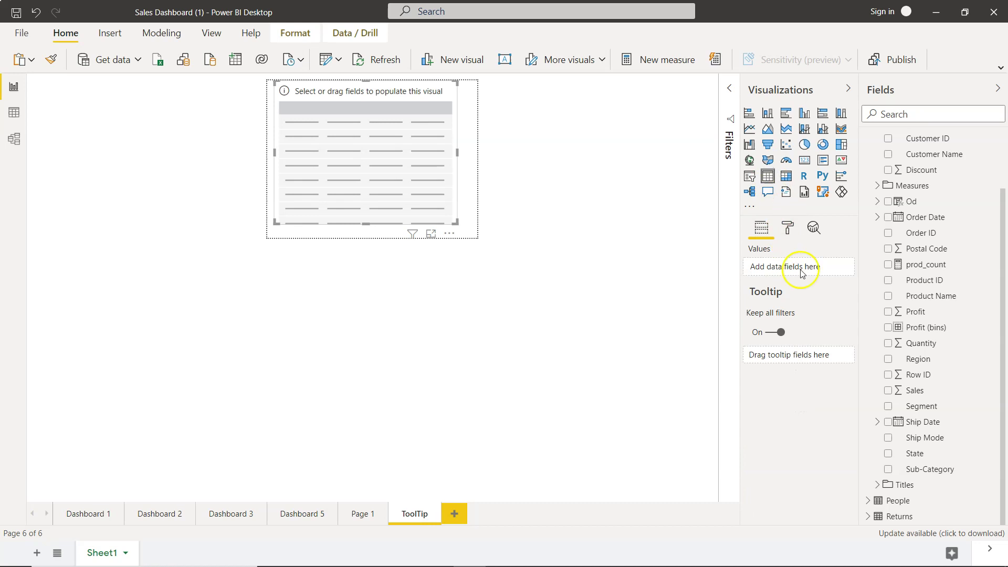
{"action": "left_click", "coordinate": [922, 394]}
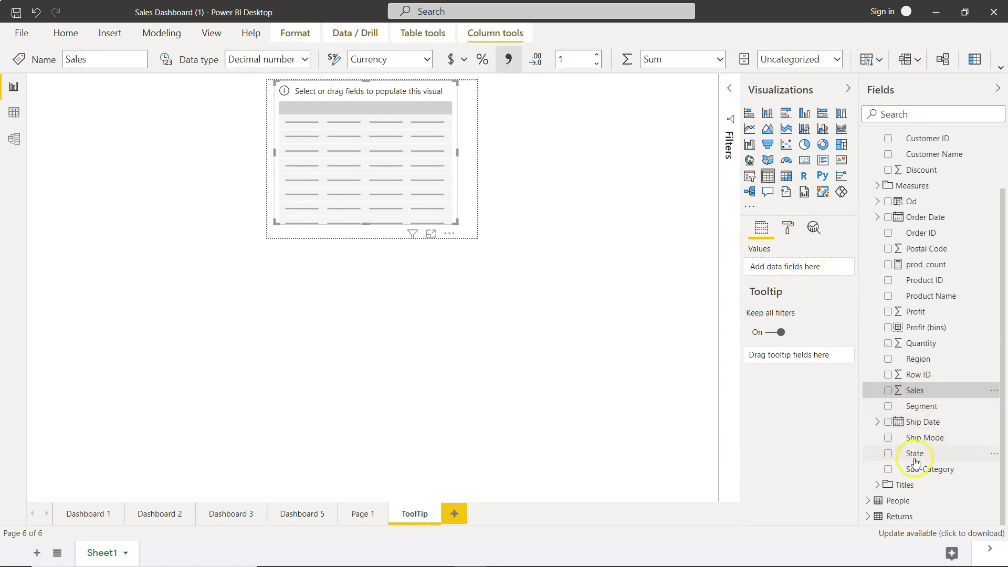
{"action": "left_click_drag", "start_coordinate": [922, 406], "coordinate": [793, 271]}
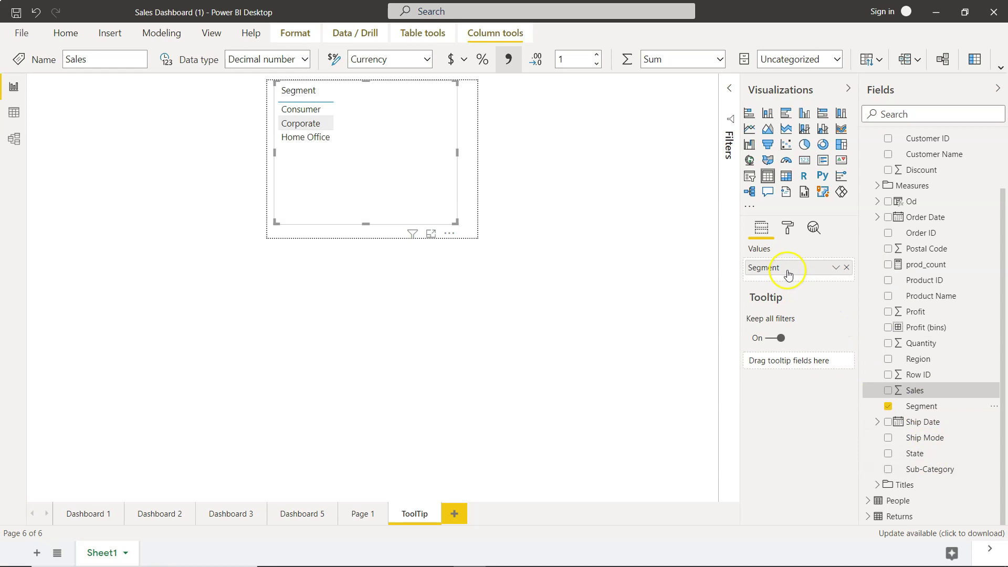
{"action": "left_click_drag", "start_coordinate": [914, 389], "coordinate": [776, 272]}
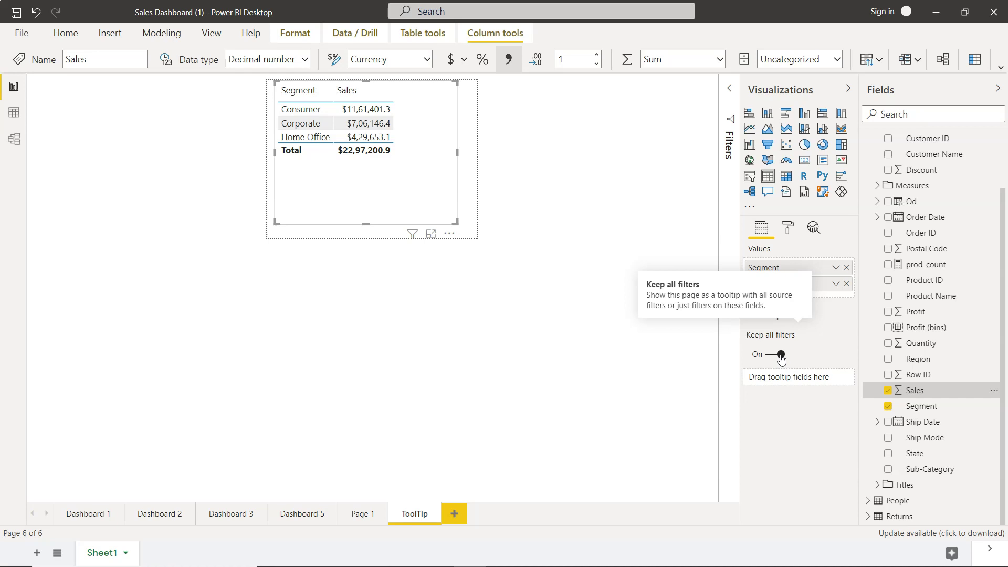
Return to Page 1 and select the Sales by Sub-Category chart.
{"action": "left_click", "coordinate": [370, 513]}
{"action": "mouse_move", "coordinate": [351, 310]}
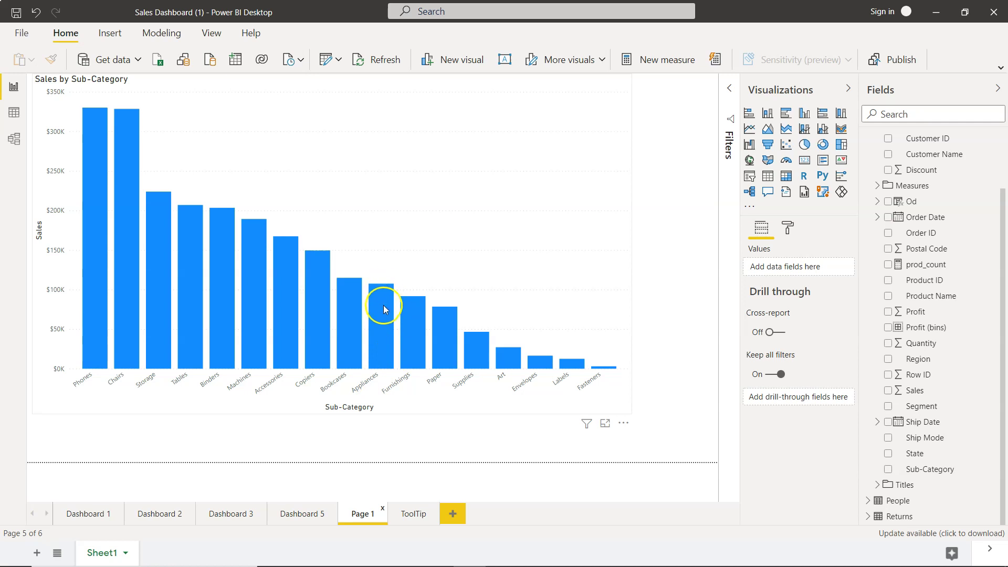
{"action": "mouse_move", "coordinate": [385, 309]}
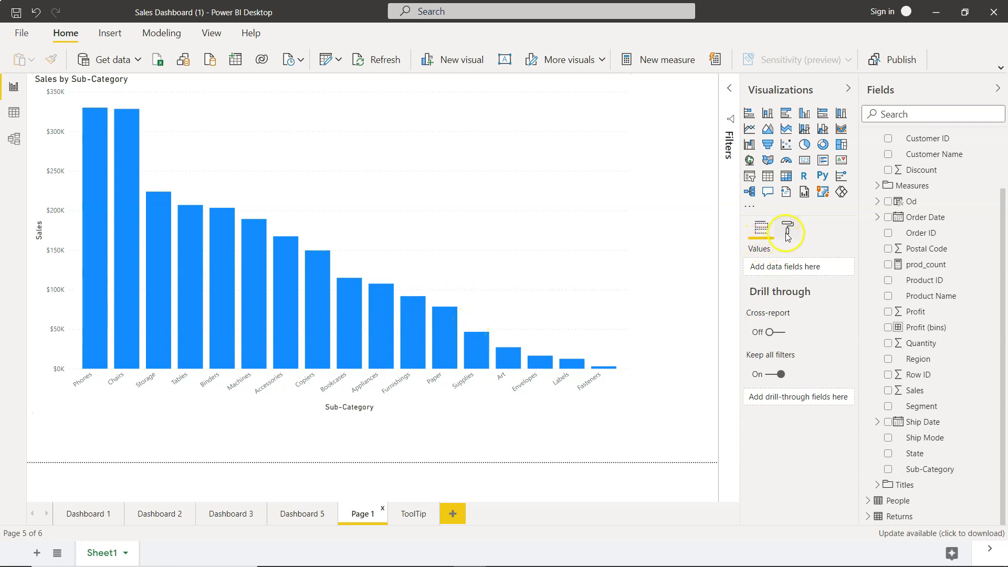
{"action": "left_click", "coordinate": [615, 233]}
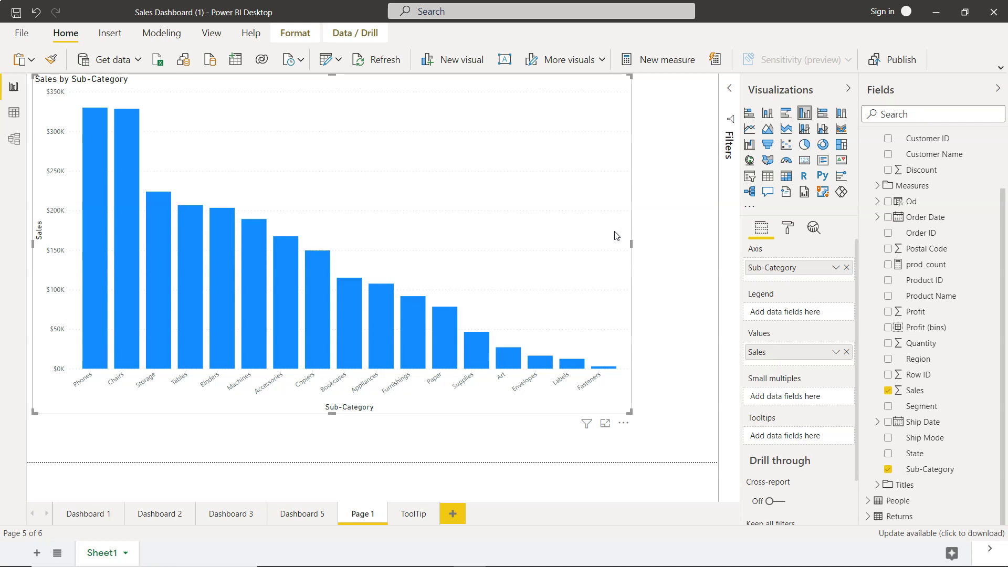
Set the chart's tooltip Type to Report page and Page to ToolTip.
{"action": "left_click", "coordinate": [786, 232]}
{"action": "scroll", "coordinate": [799, 355], "scroll_direction": "down", "scroll_amount": 3}
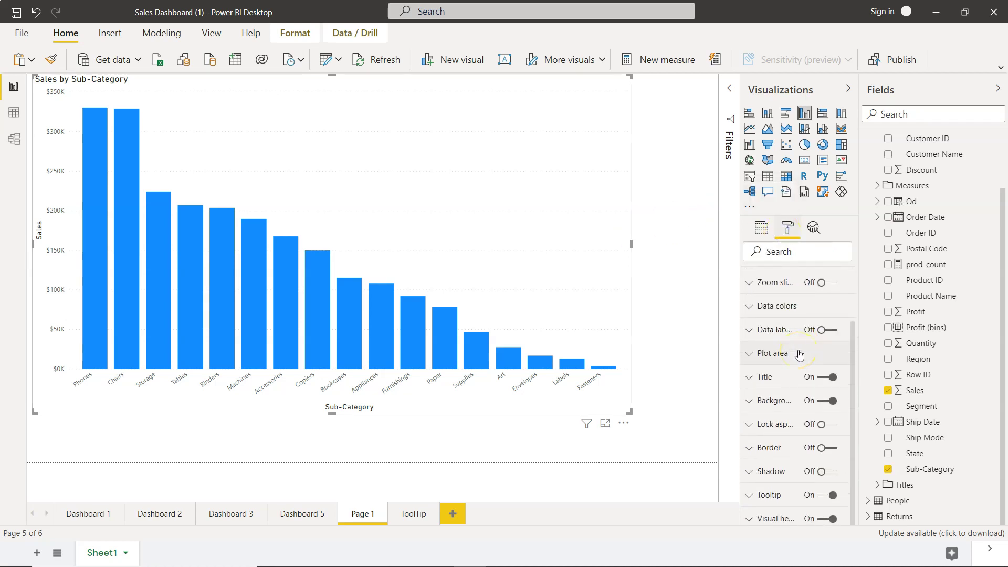
{"action": "left_click", "coordinate": [753, 495]}
{"action": "scroll", "coordinate": [753, 496], "scroll_direction": "down", "scroll_amount": 4}
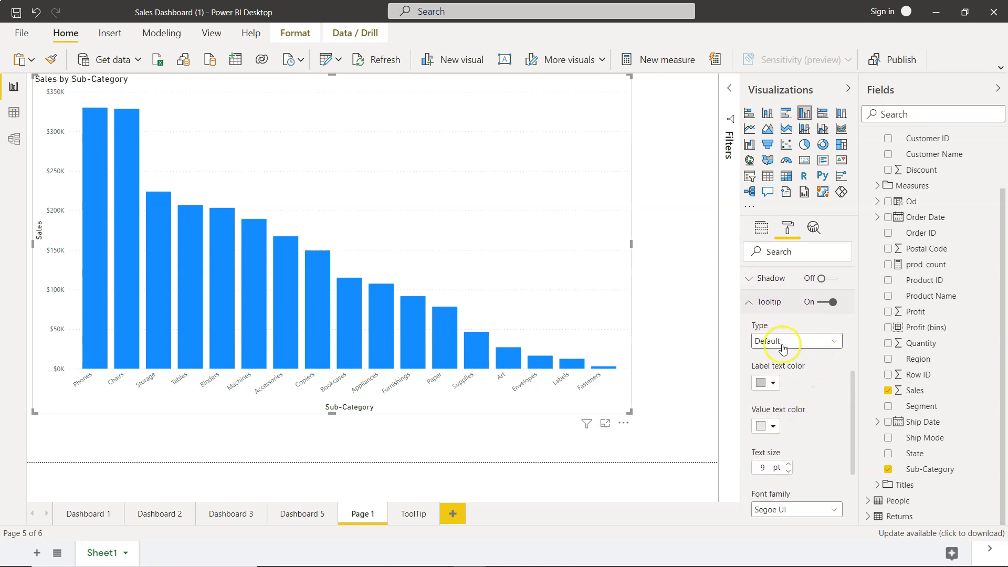
{"action": "left_click", "coordinate": [783, 341]}
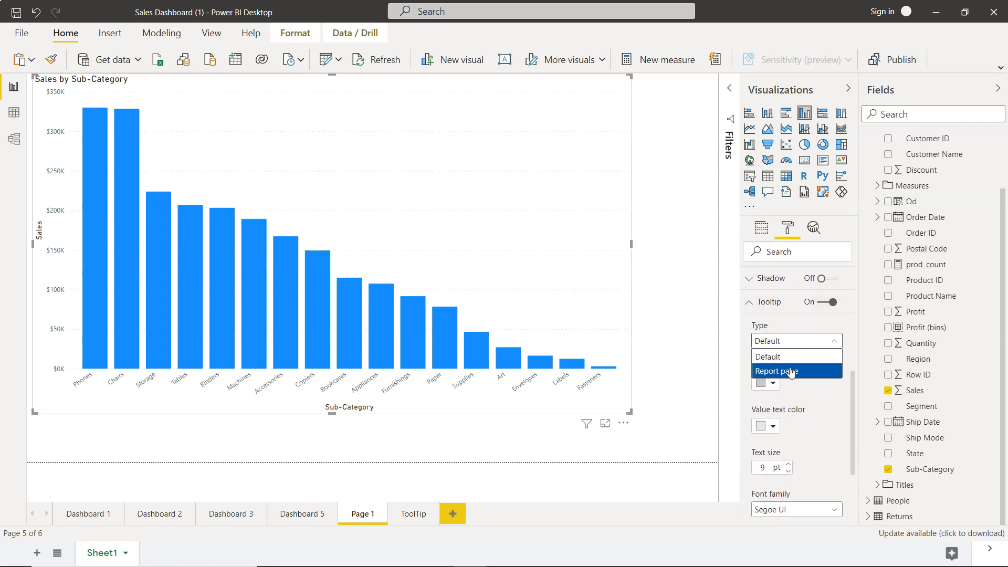
{"action": "left_click", "coordinate": [790, 369]}
{"action": "left_click", "coordinate": [793, 381]}
{"action": "left_click", "coordinate": [795, 426]}
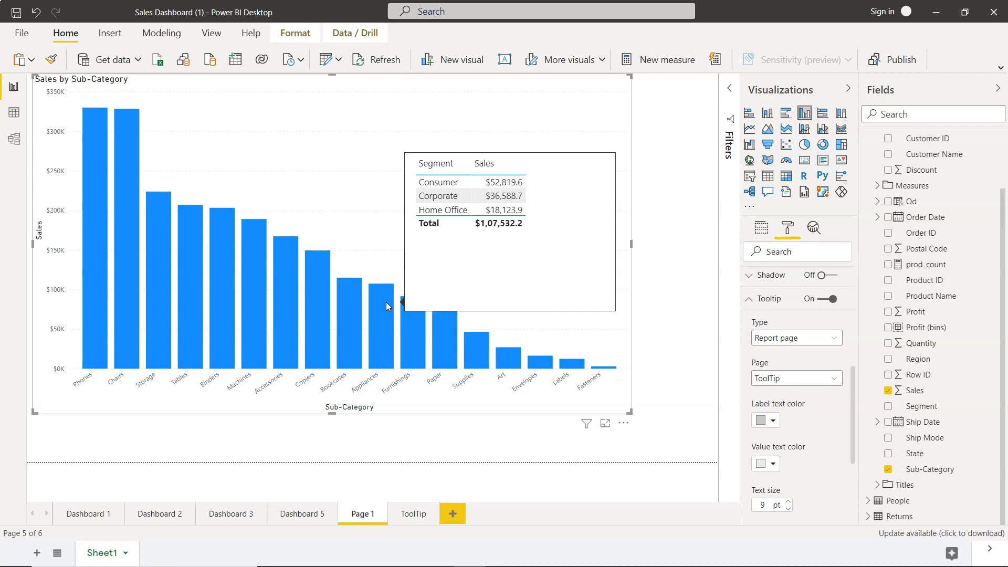
{"action": "left_click", "coordinate": [519, 357]}
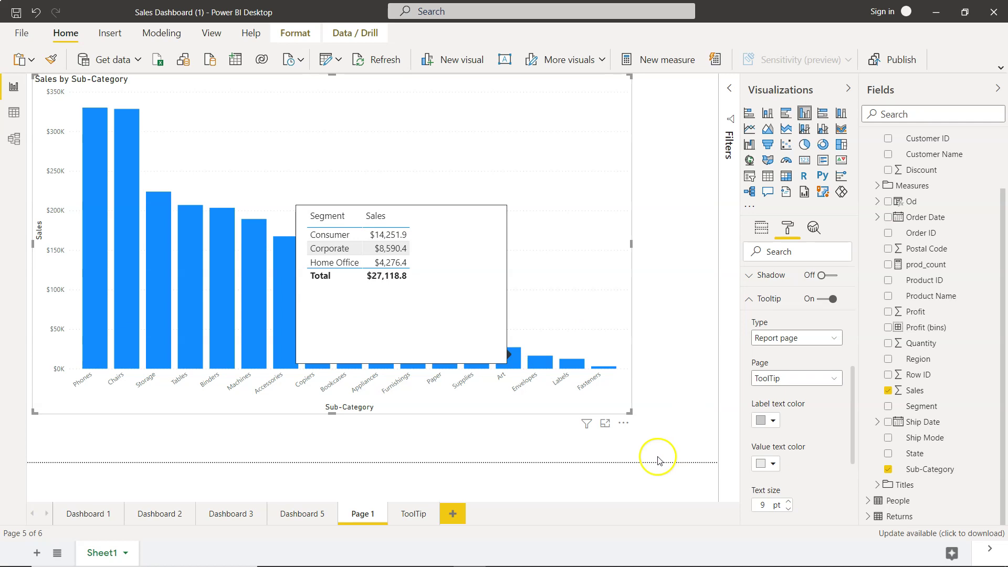
{"action": "left_click", "coordinate": [466, 506]}
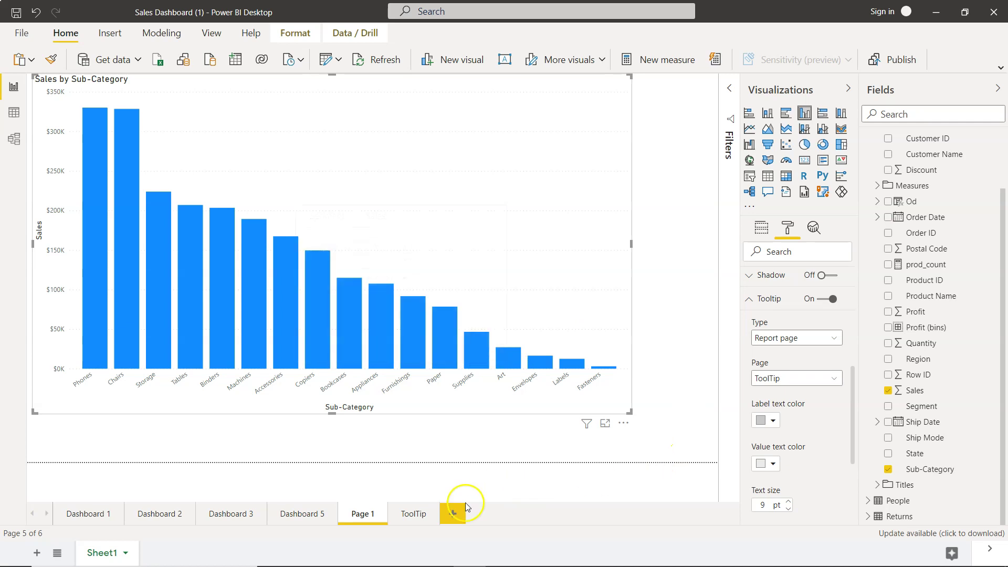
{"action": "left_click", "coordinate": [413, 512]}
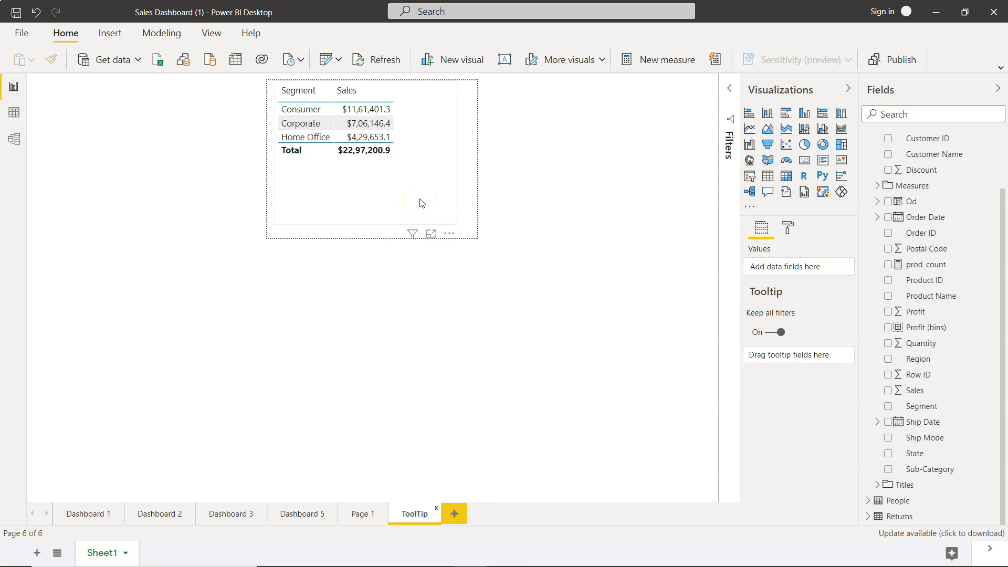
{"action": "left_click", "coordinate": [360, 517]}
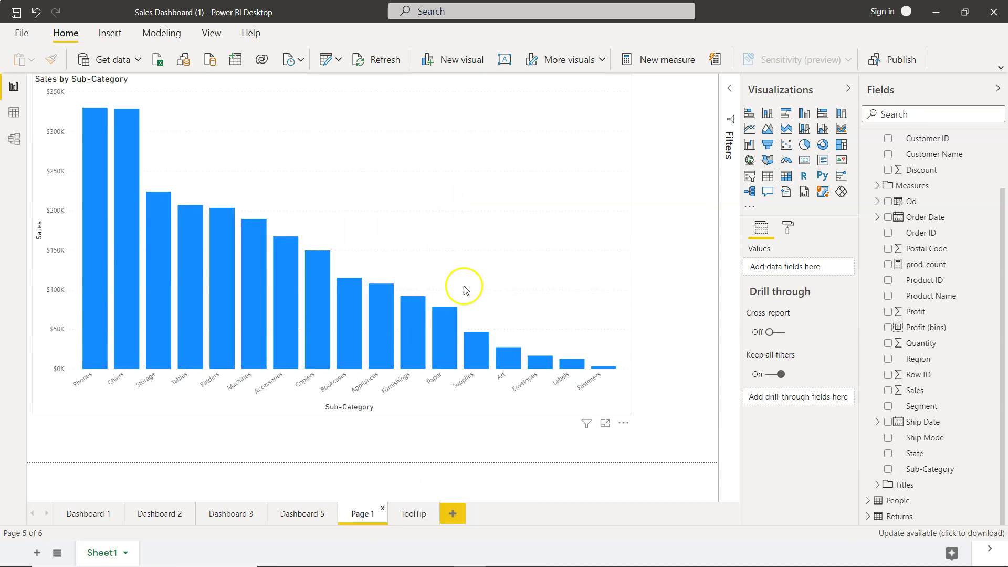
{"action": "mouse_move", "coordinate": [445, 351]}
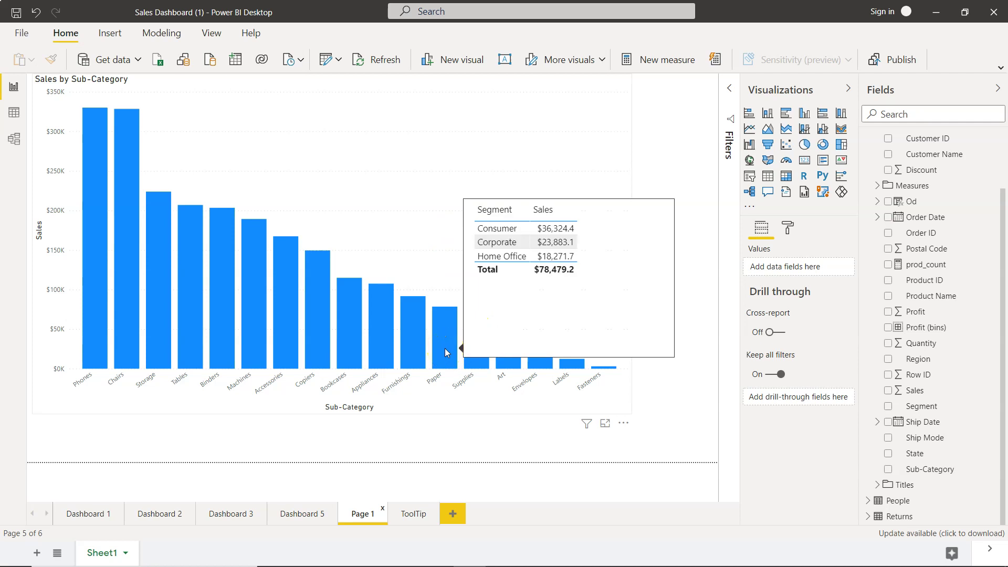
{"action": "left_click", "coordinate": [446, 340]}
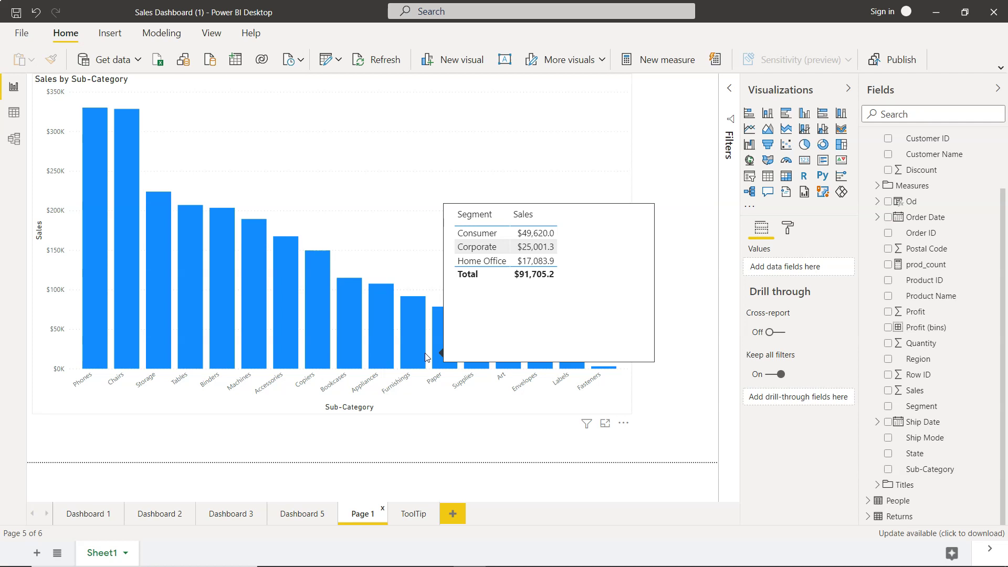
{"action": "left_click", "coordinate": [439, 353]}
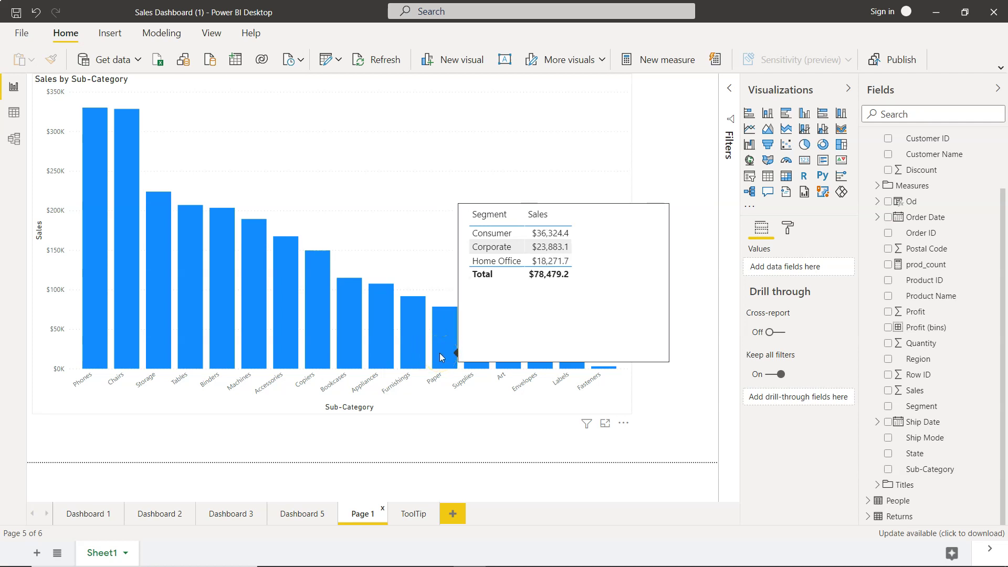